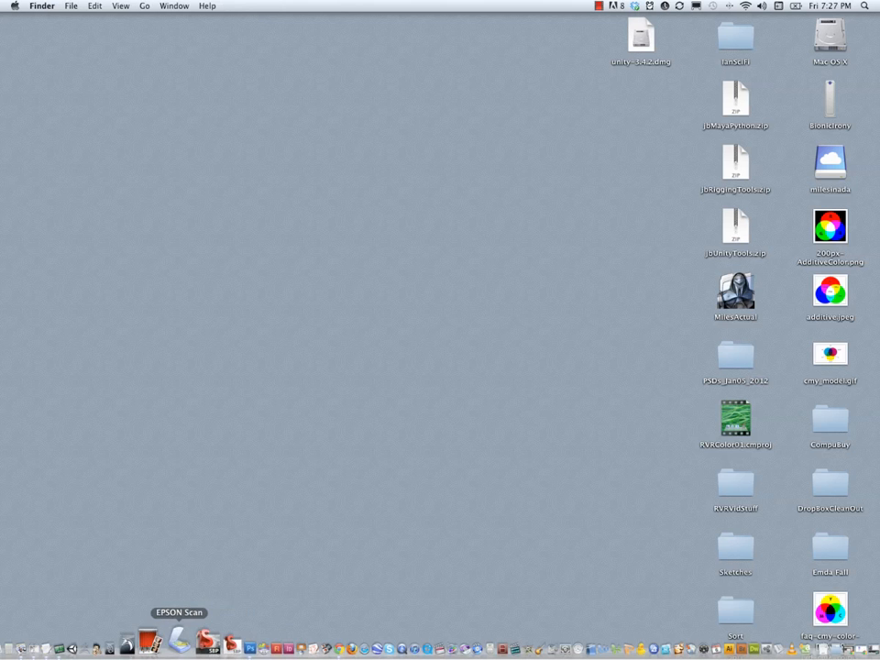
Step: Switch to Photoshop and open DSC0937.jpg from the Desktop folder RVRVidStuff/RosePhotosORIG, moving its window clear of the tools
click(216, 651)
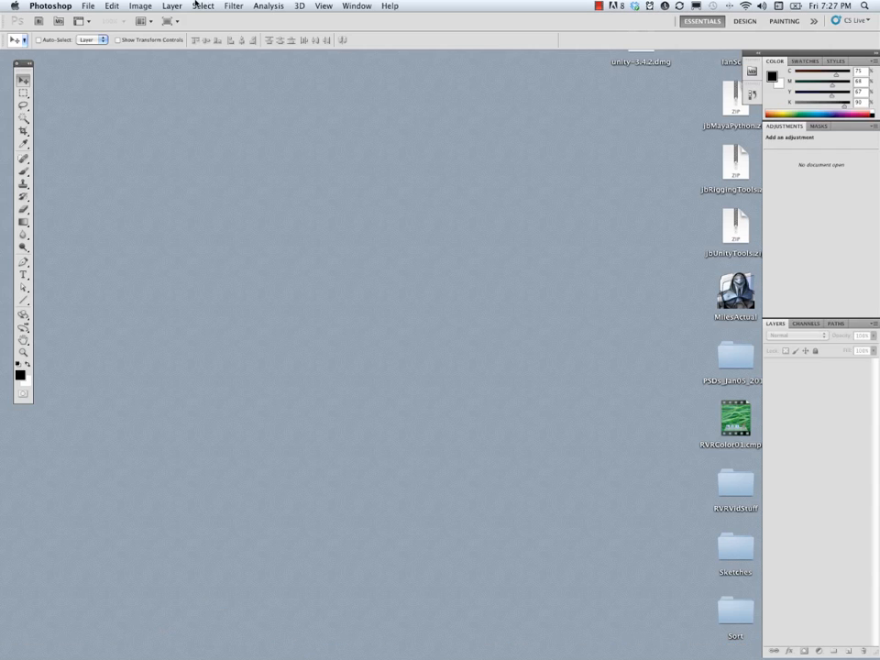
click(88, 5)
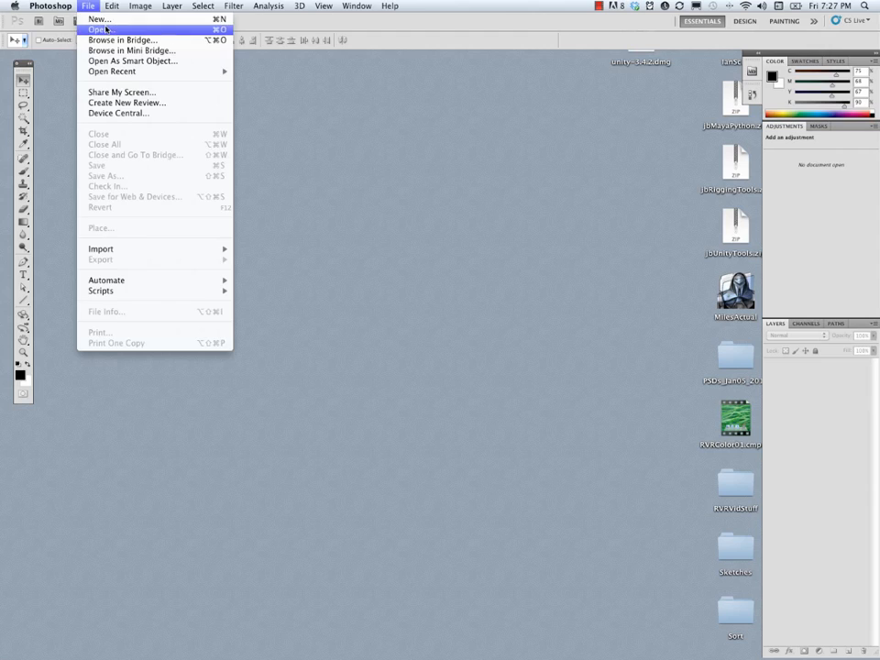
click(323, 238)
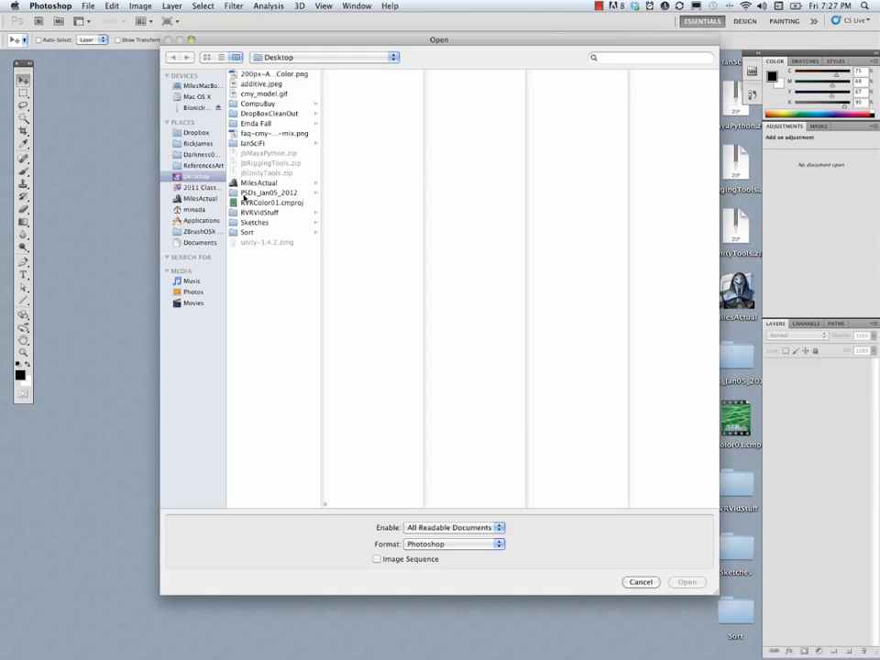
click(264, 212)
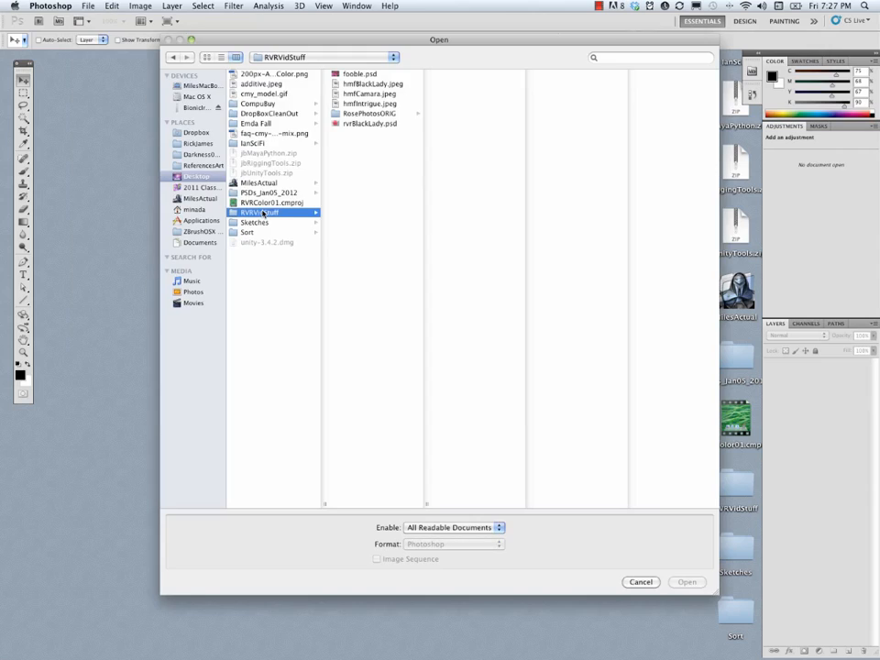
click(380, 115)
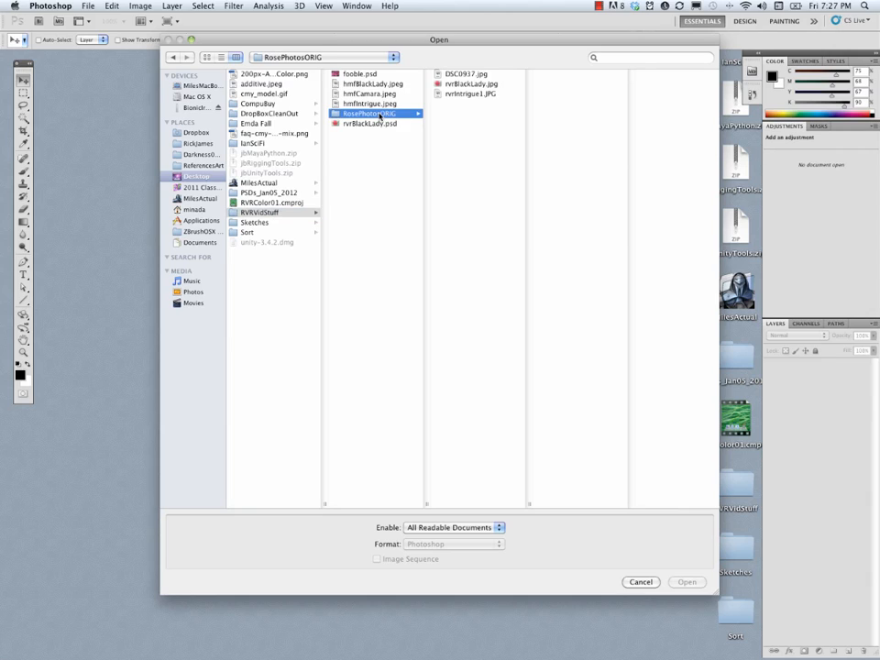
click(448, 75)
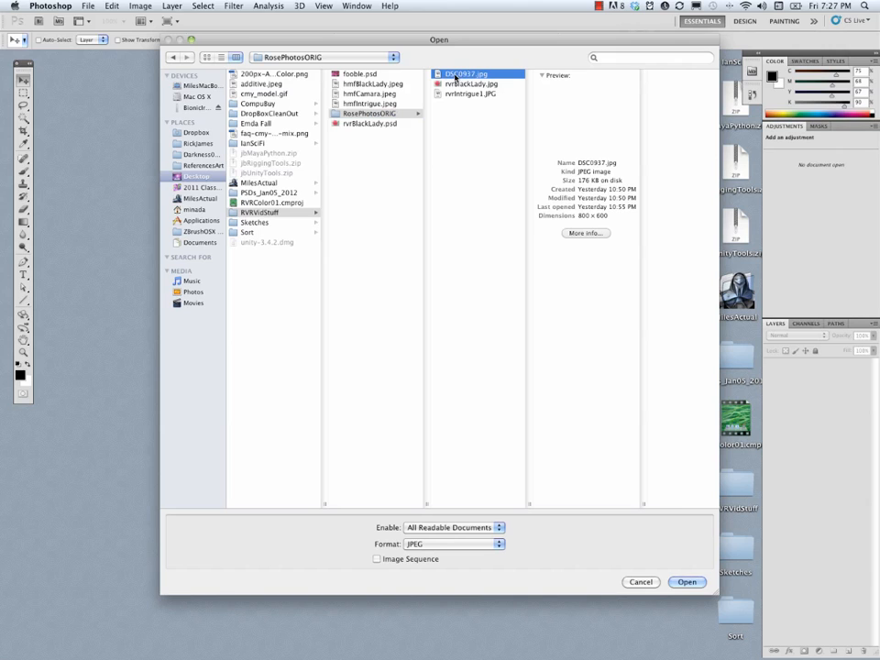
double_click(454, 77)
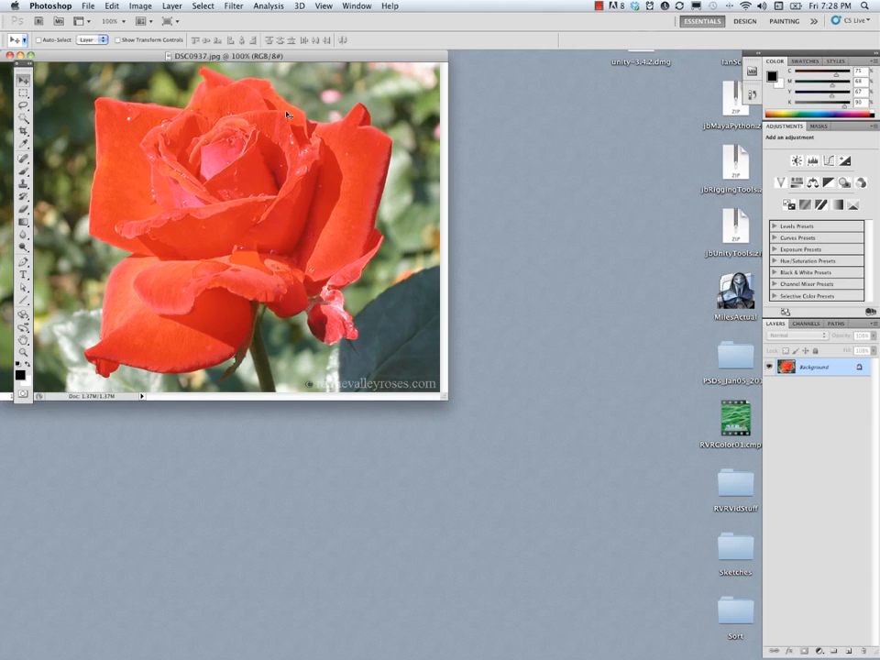
drag(207, 62, 252, 66)
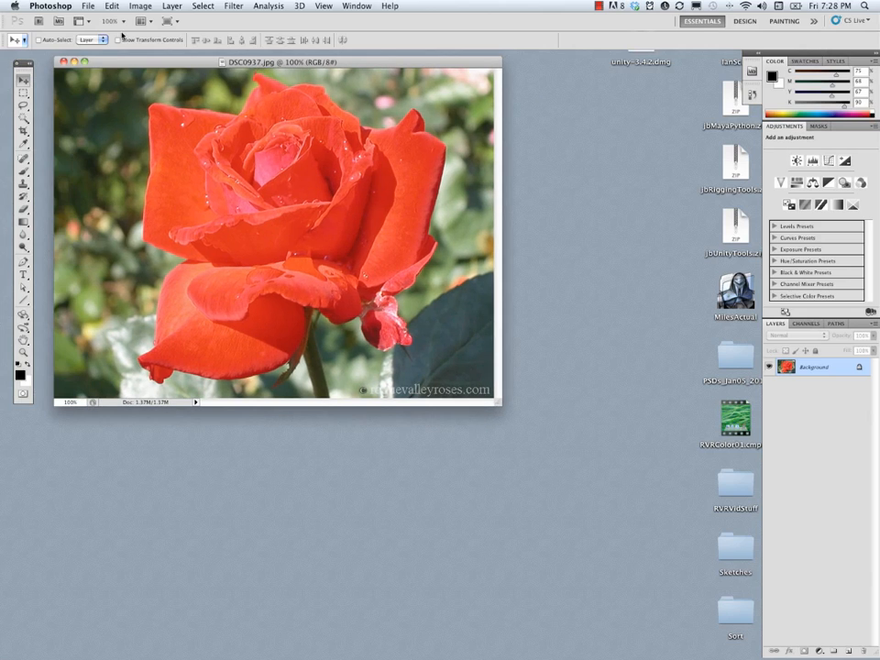
Step: Start saving the rose photo under a new file, choosing the Desktop folder PSDs_Jan05_2012 as the destination
click(88, 6)
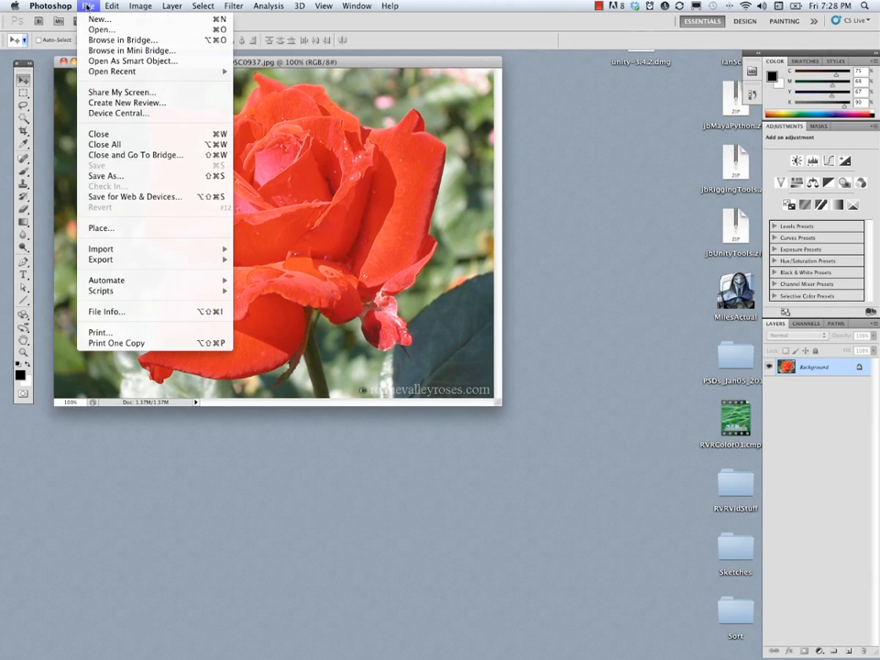
click(160, 177)
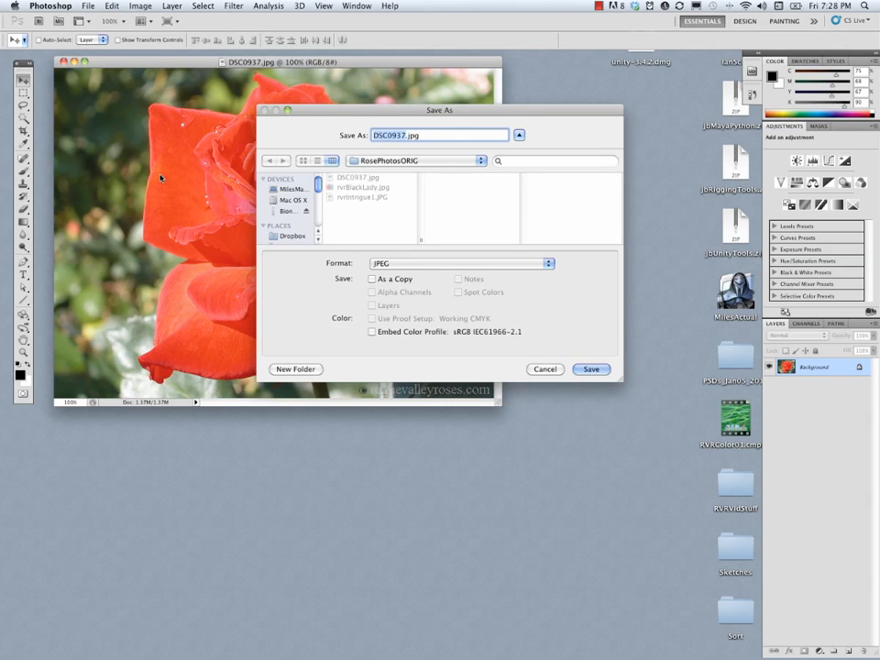
click(409, 161)
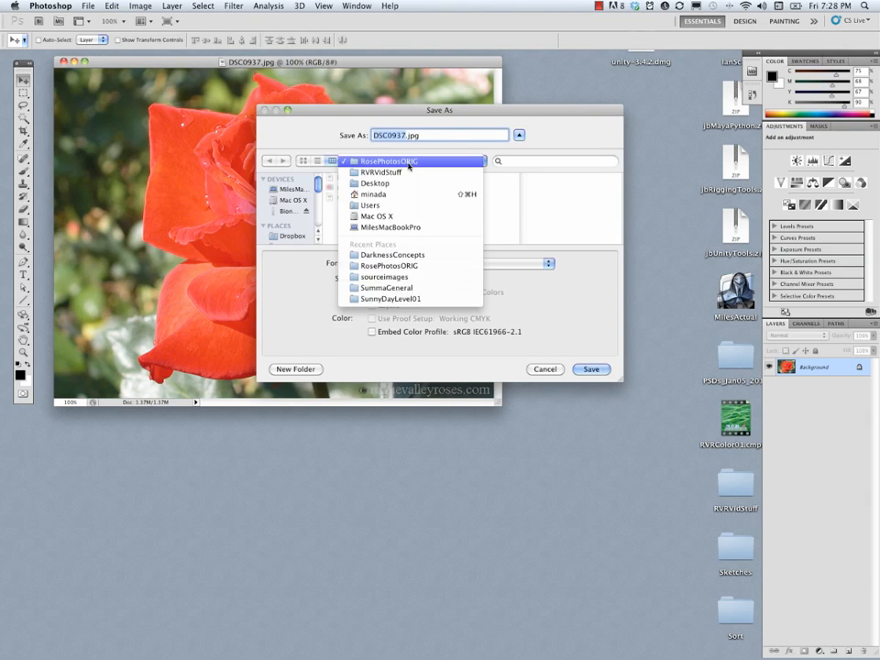
click(386, 184)
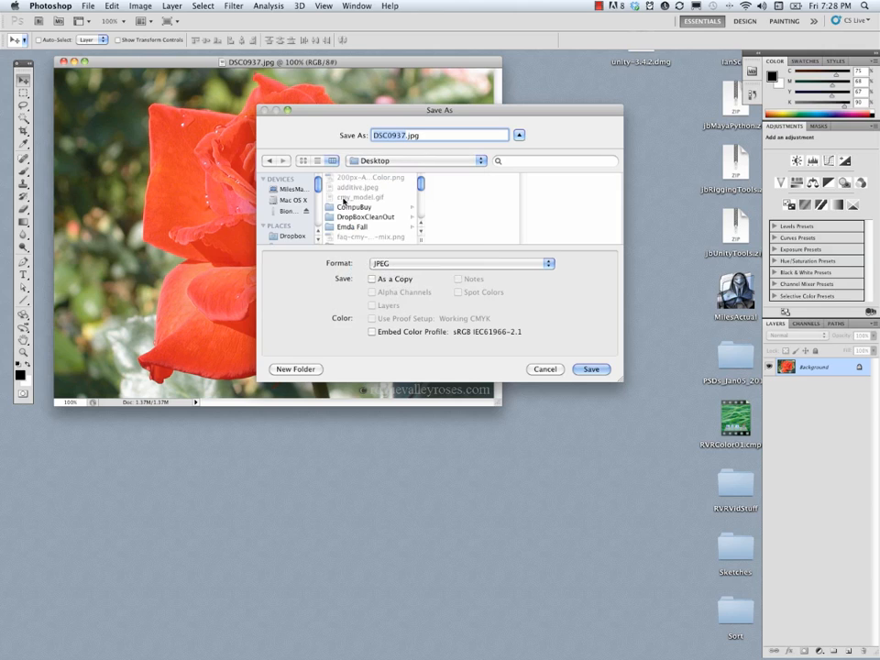
scroll(343, 201, down, 5)
click(385, 194)
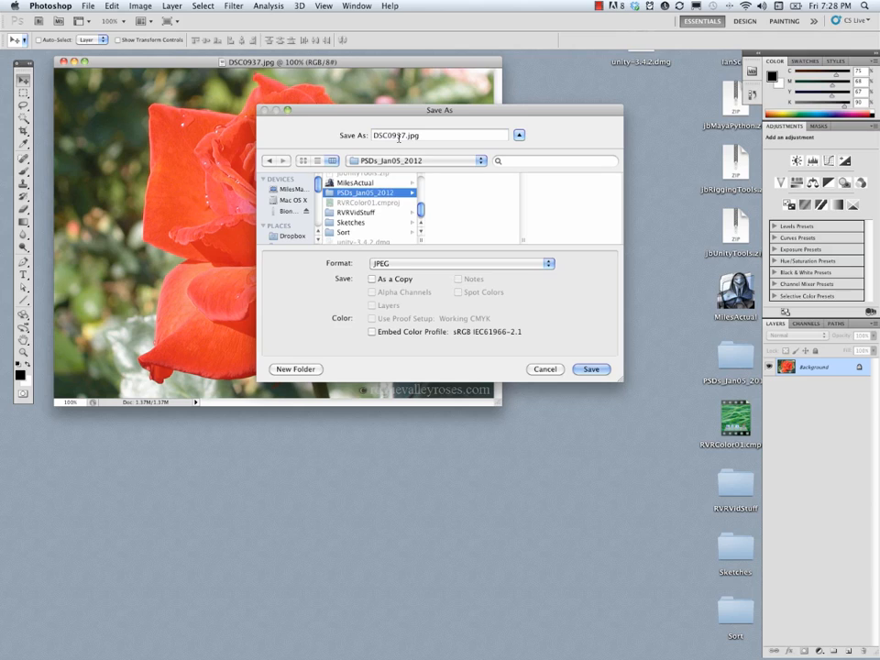
Step: Name the file CamaraCorrected01, set its format to Photoshop, and save it
triple_click(415, 137)
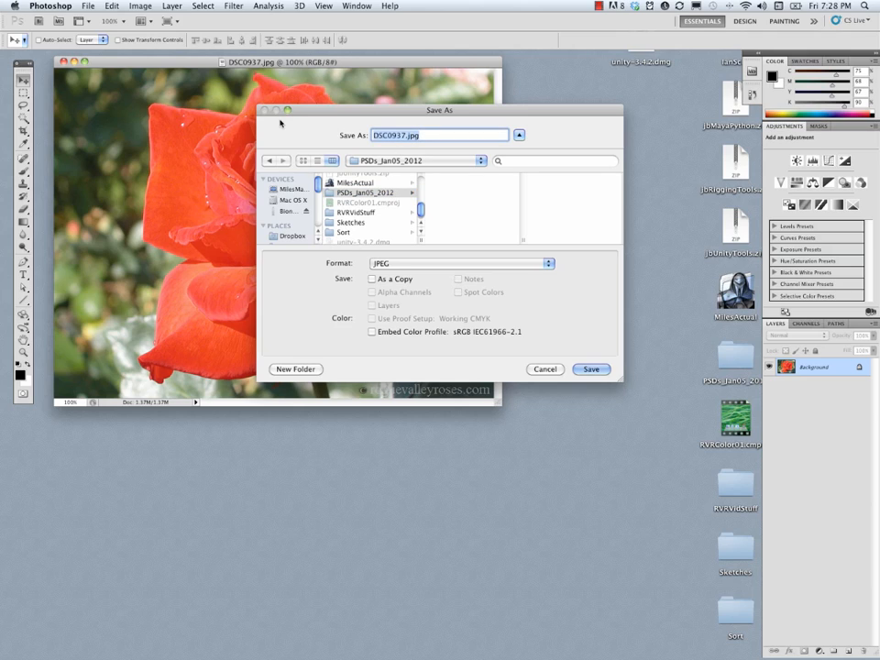
text(CamaraCorrected)
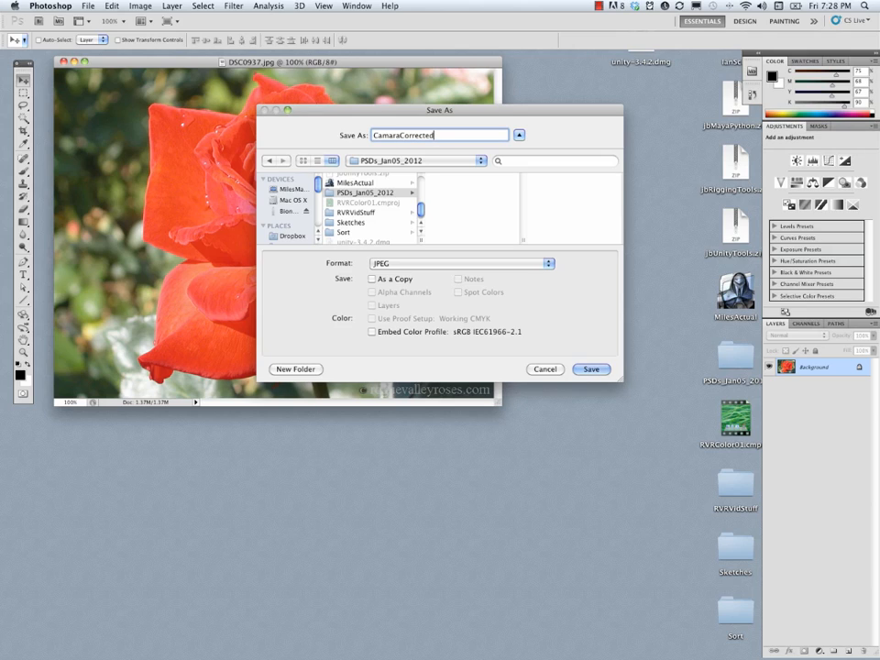
text(01)
click(393, 266)
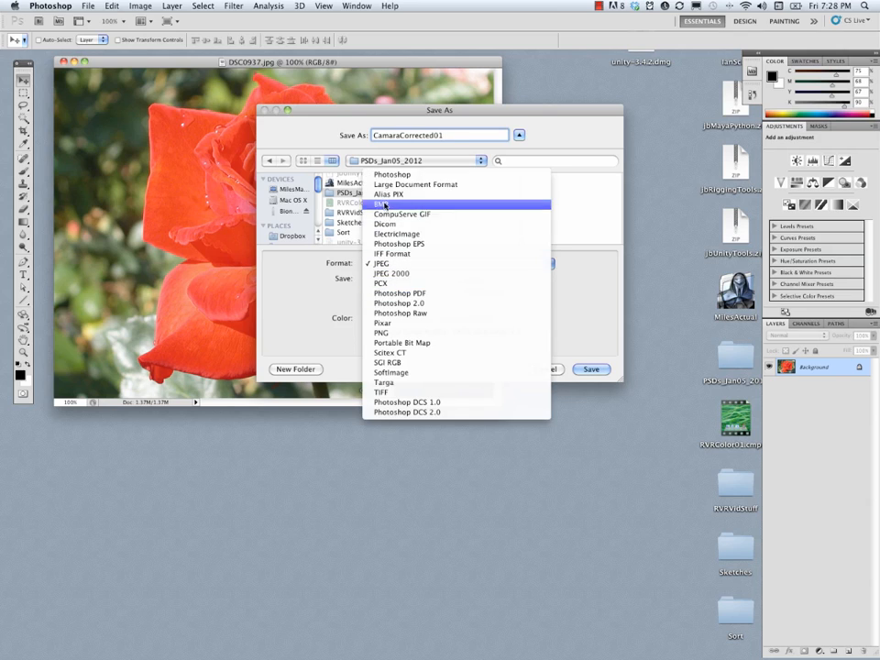
click(391, 176)
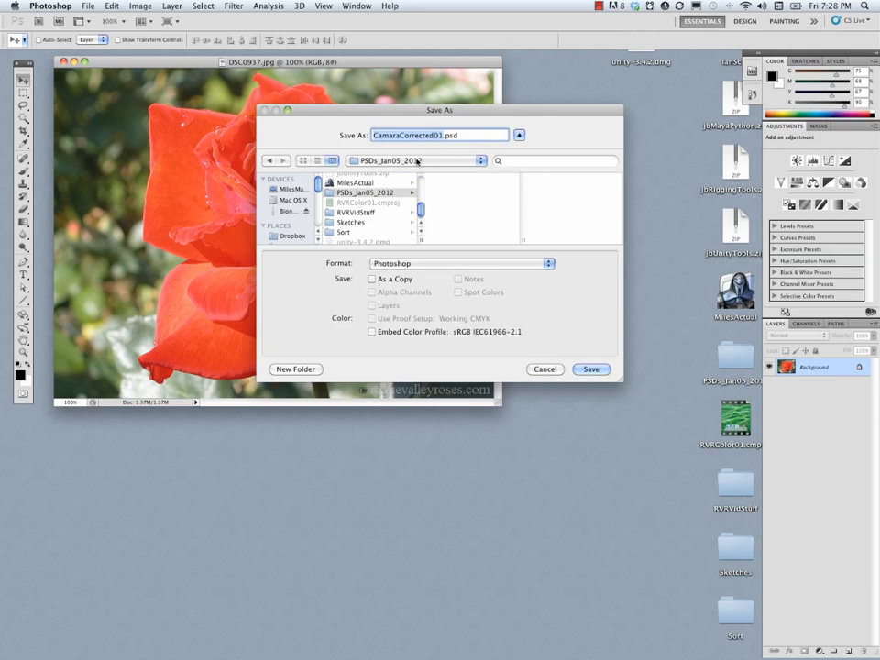
click(590, 368)
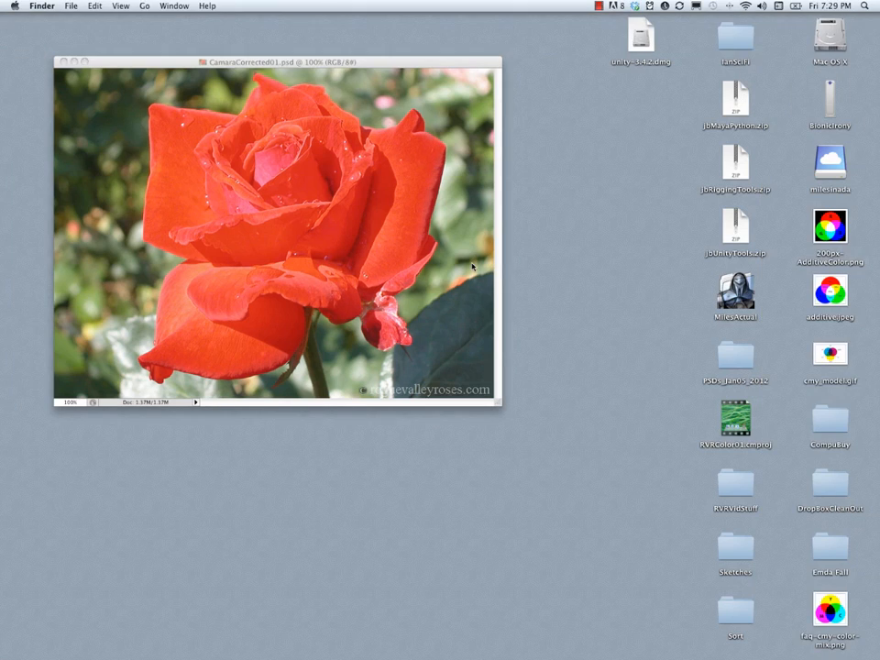
Step: Return to Photoshop and open the reference photo hmfCamara.jpeg from the Desktop folder RVRVidStuff
click(487, 143)
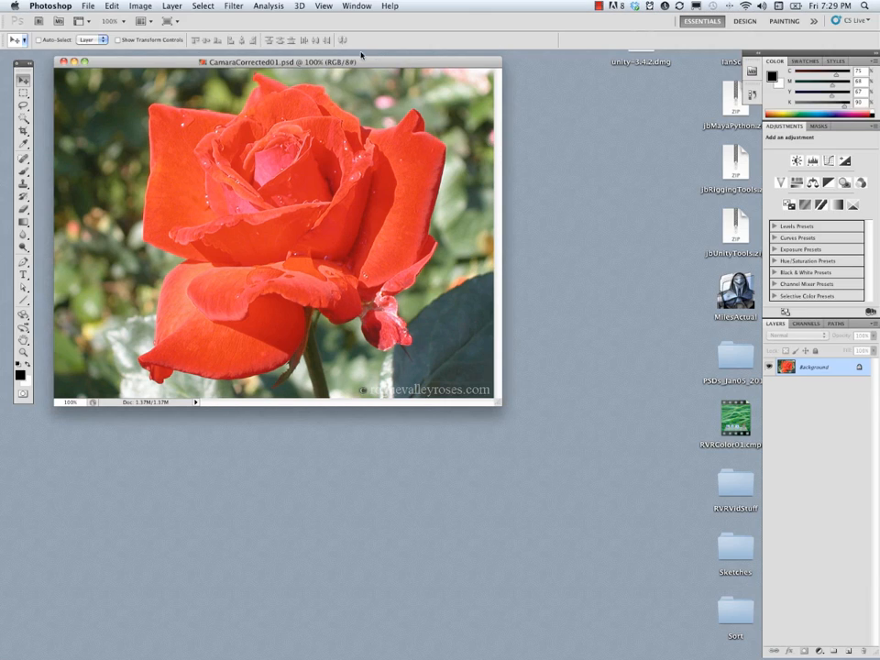
drag(310, 69, 302, 66)
click(88, 6)
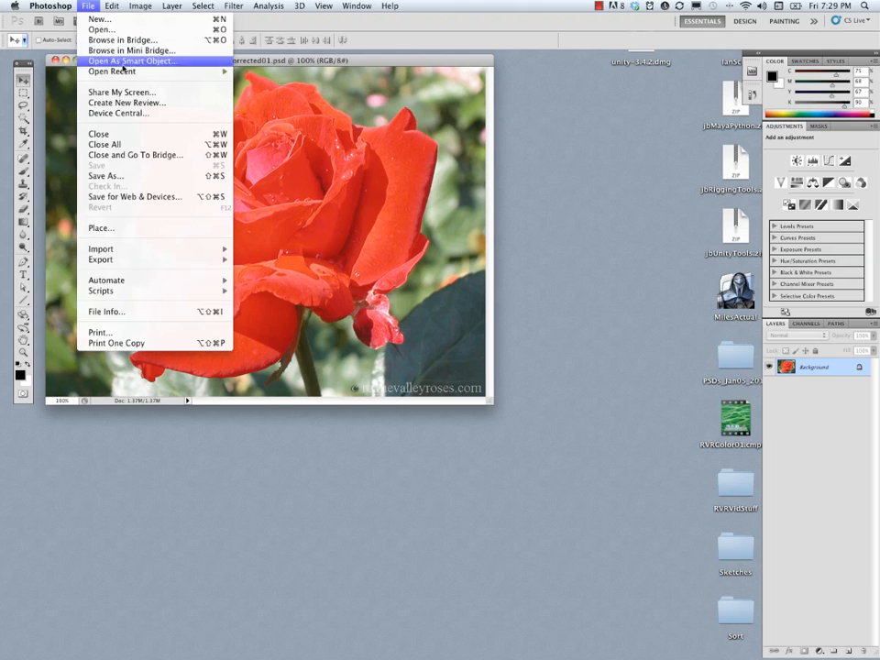
mouse_move(124, 72)
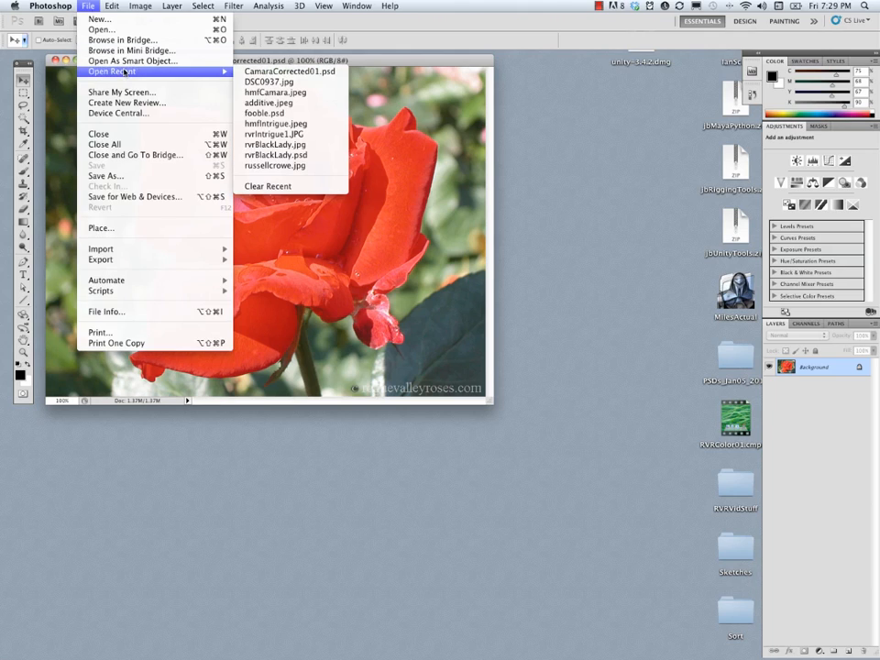
click(100, 29)
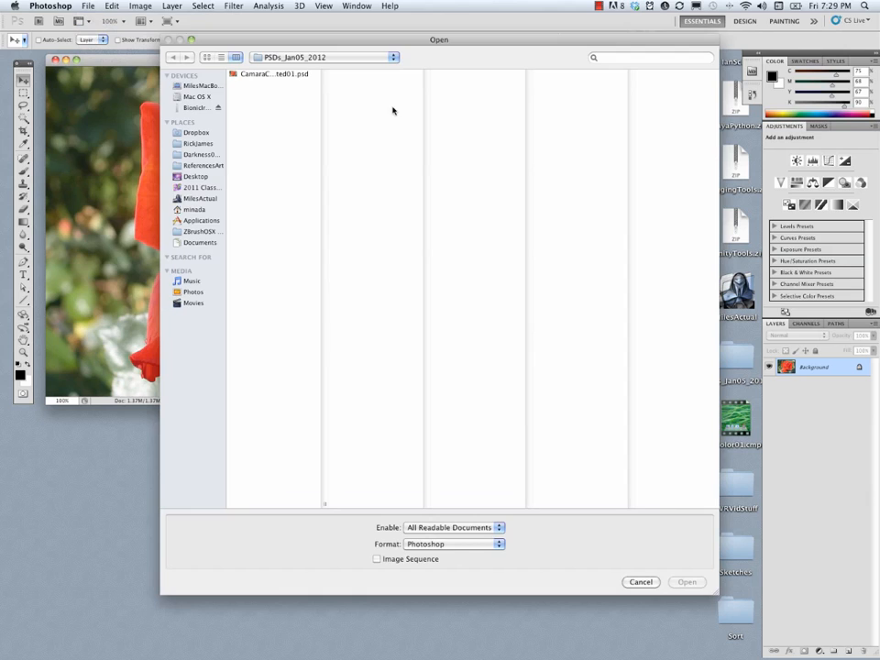
click(280, 62)
click(275, 69)
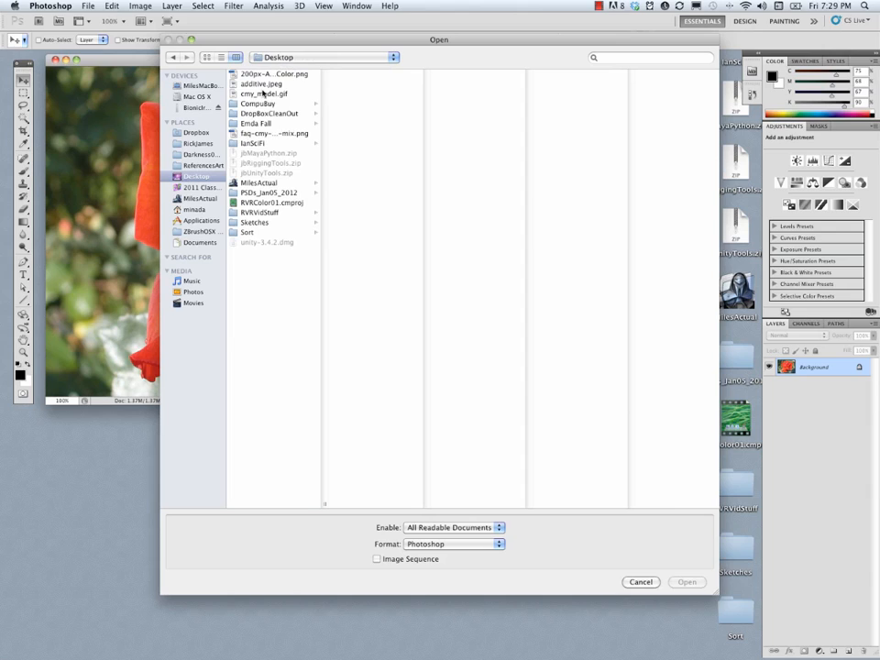
click(261, 213)
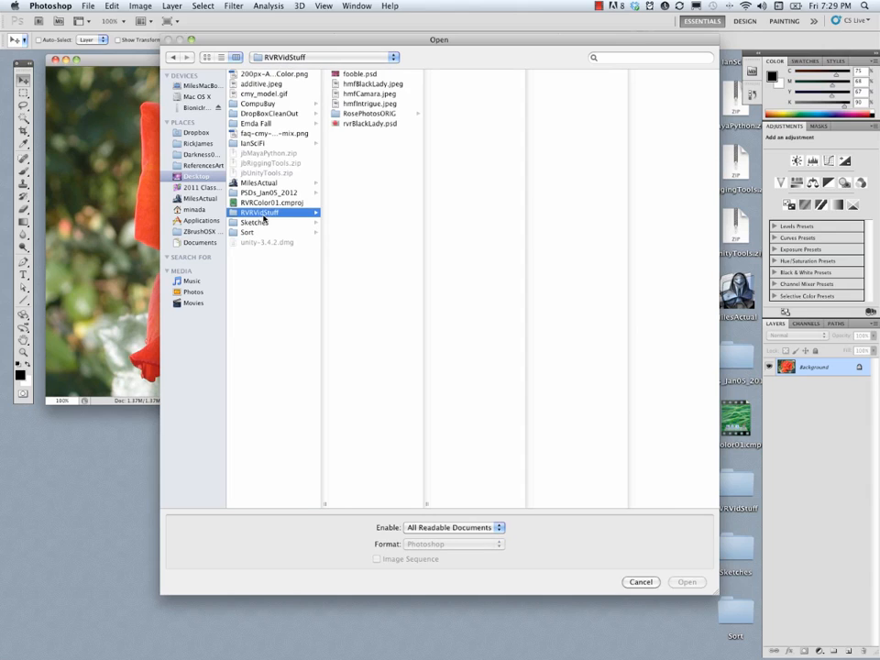
click(372, 93)
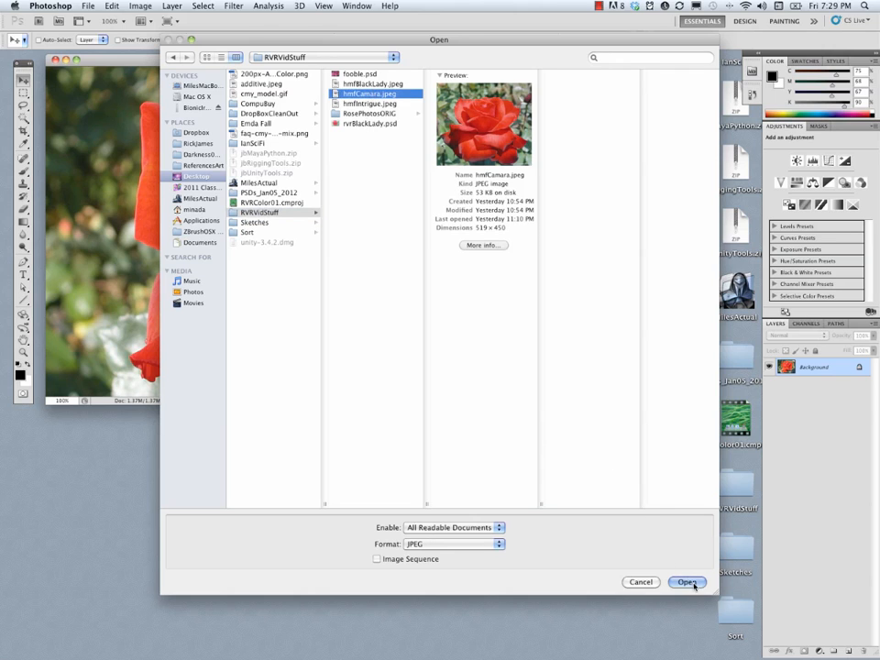
click(687, 582)
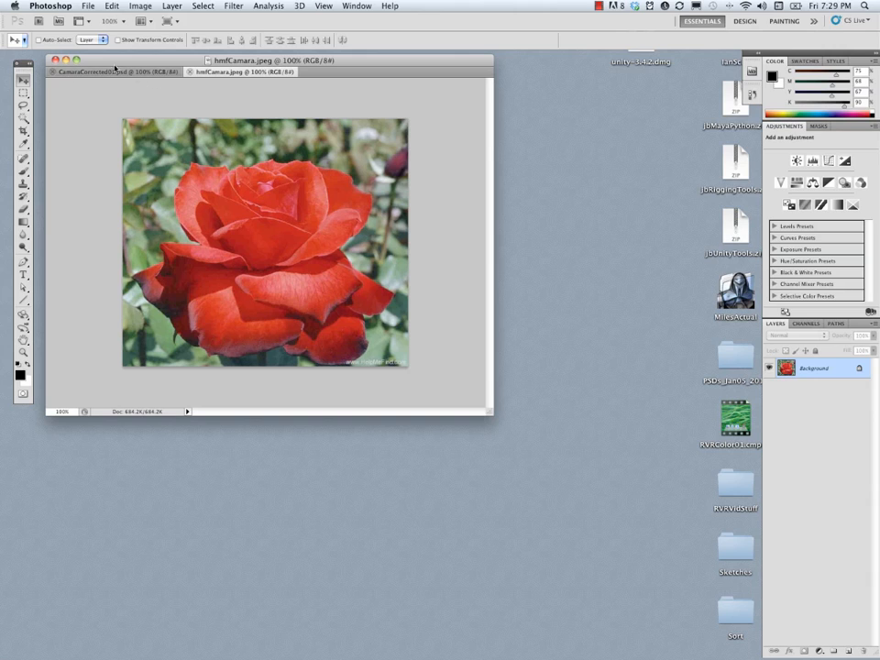
Step: Compare the two rose photos and float hmfCamara.jpeg in its own window beside CamaraCorrected01.psd, leaving CamaraCorrected01.psd active
click(168, 71)
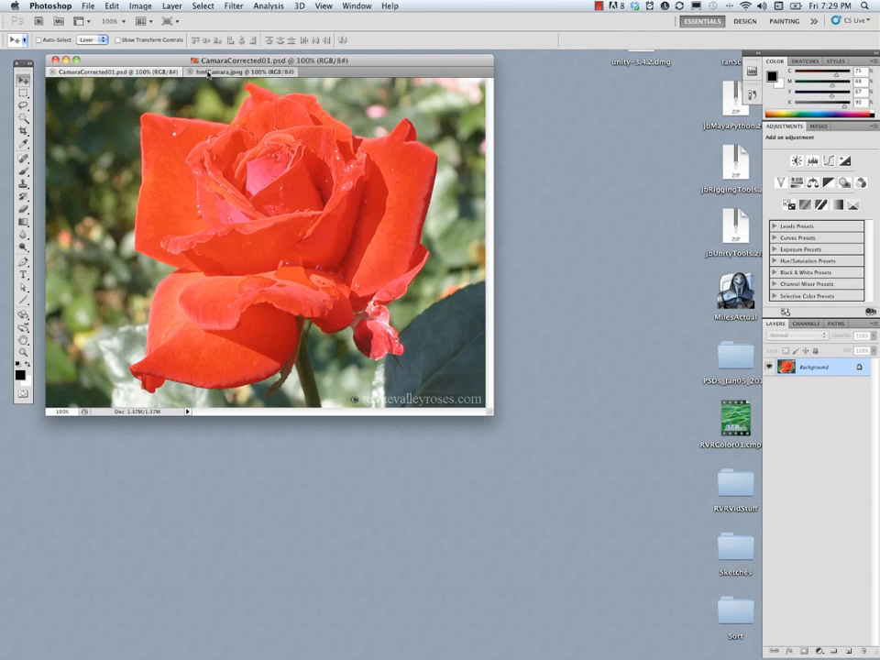
click(198, 73)
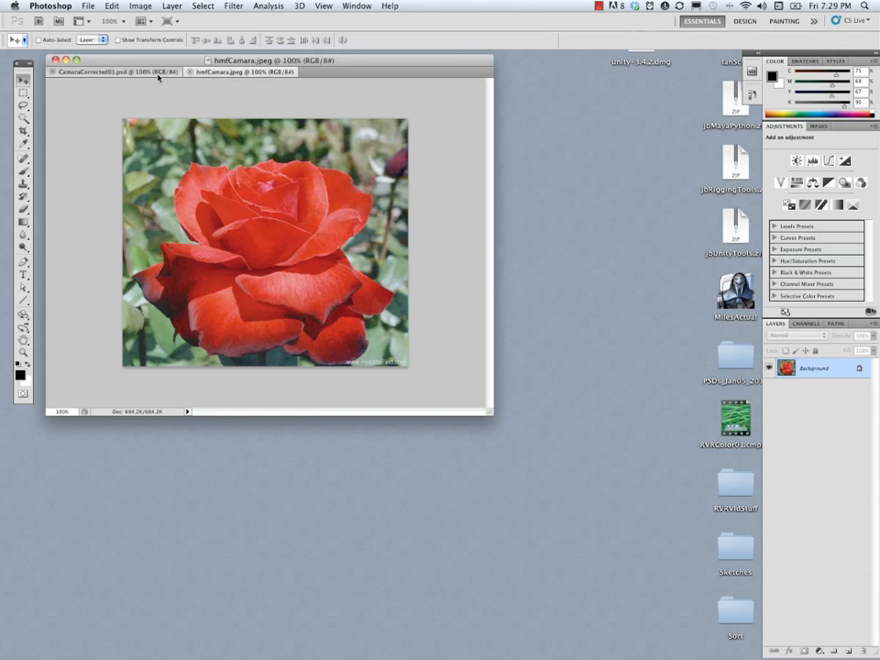
click(158, 74)
click(201, 73)
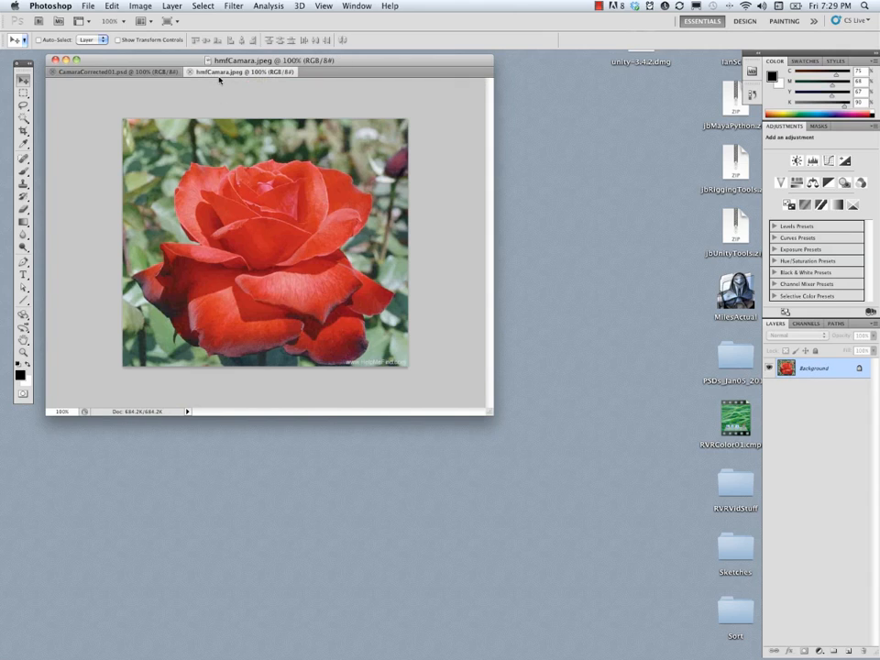
drag(219, 77, 527, 56)
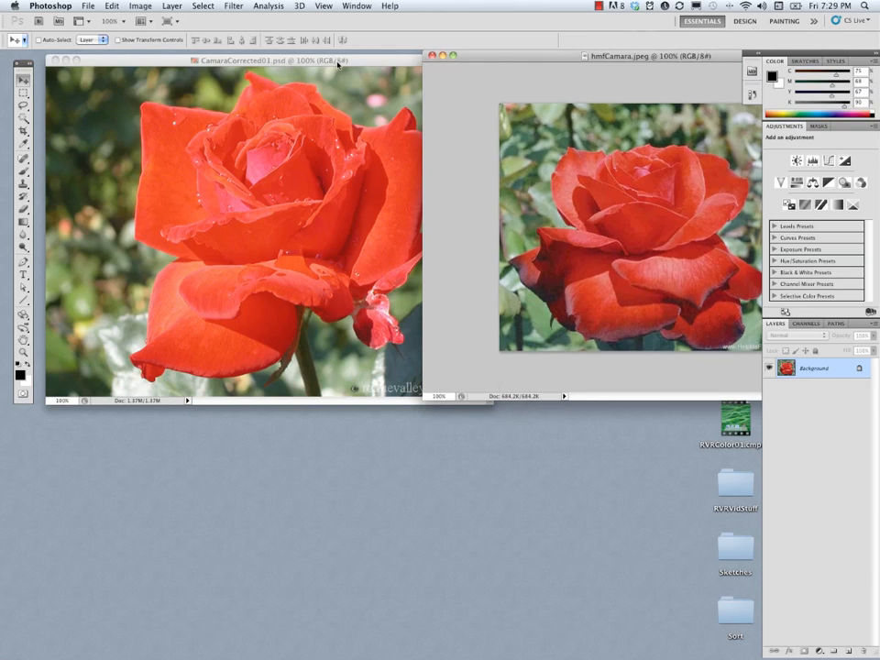
click(338, 62)
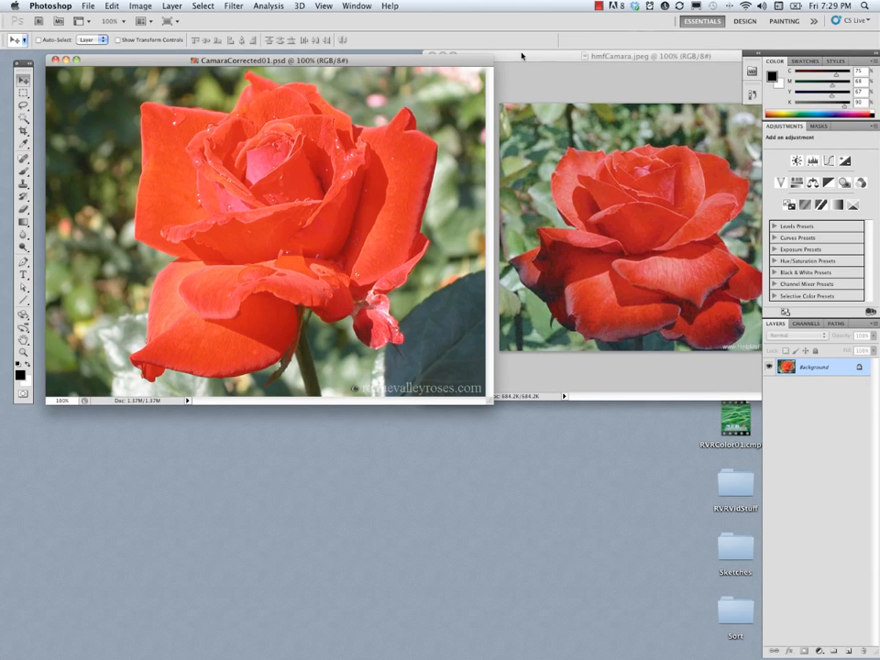